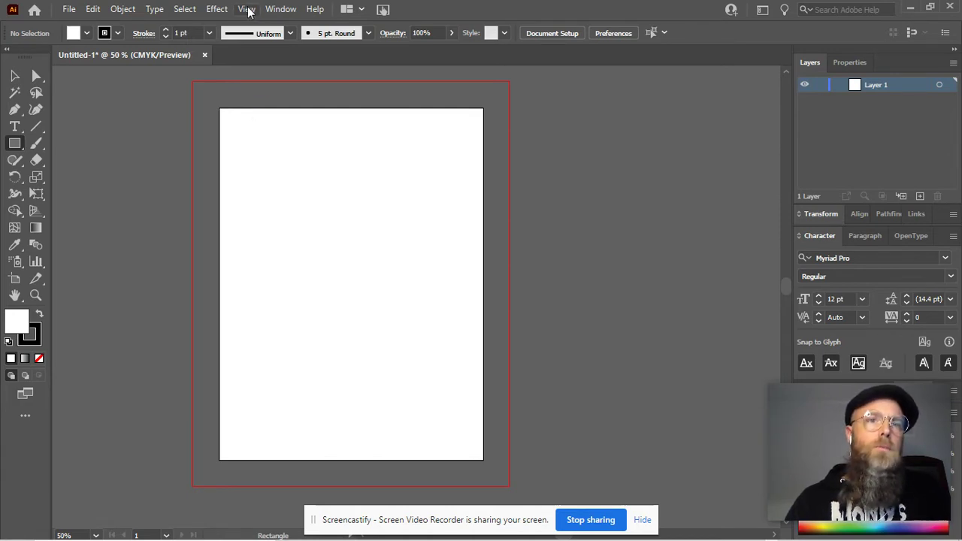
Step: Turn on rulers along the top and left edges via View > Rulers > Show Rulers
{"action": "left_click", "coordinate": [247, 11]}
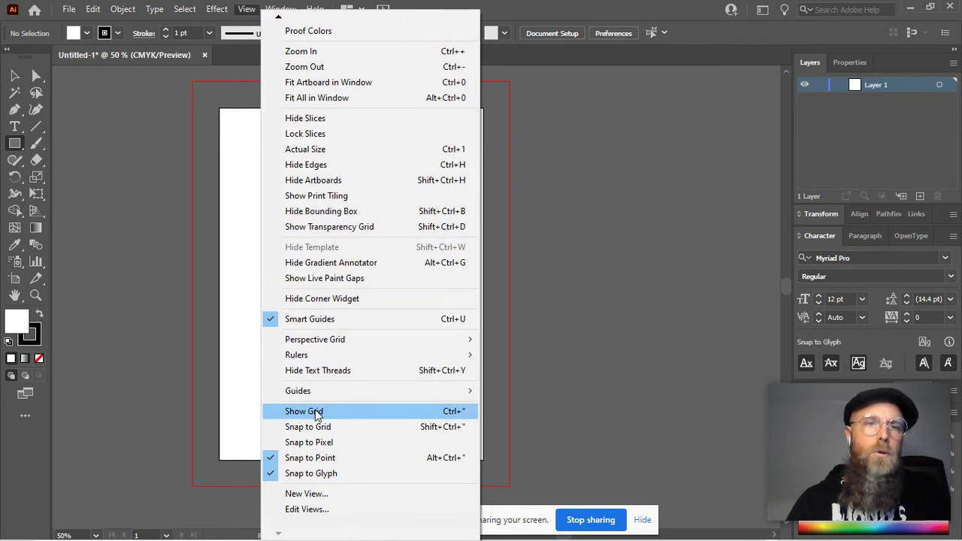
{"action": "mouse_move", "coordinate": [318, 357]}
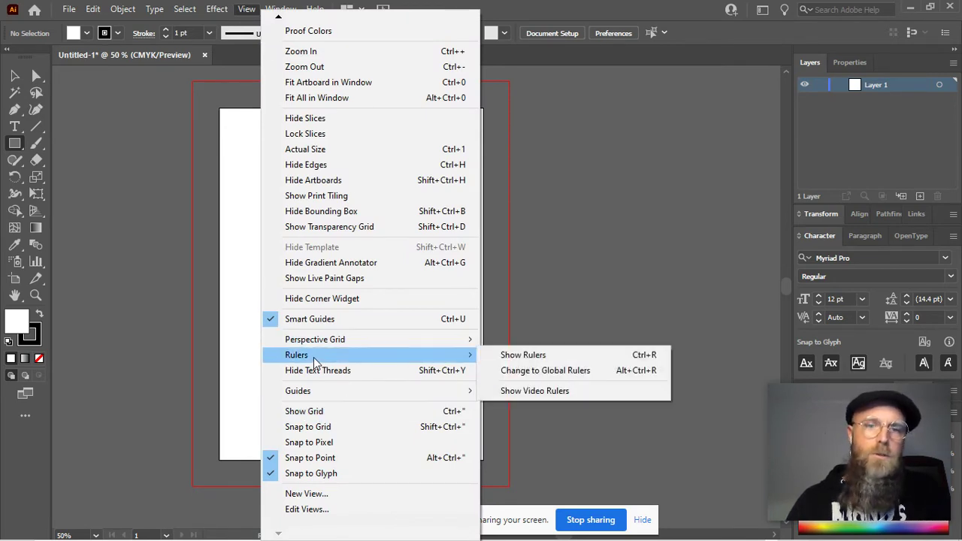
{"action": "left_click", "coordinate": [542, 357]}
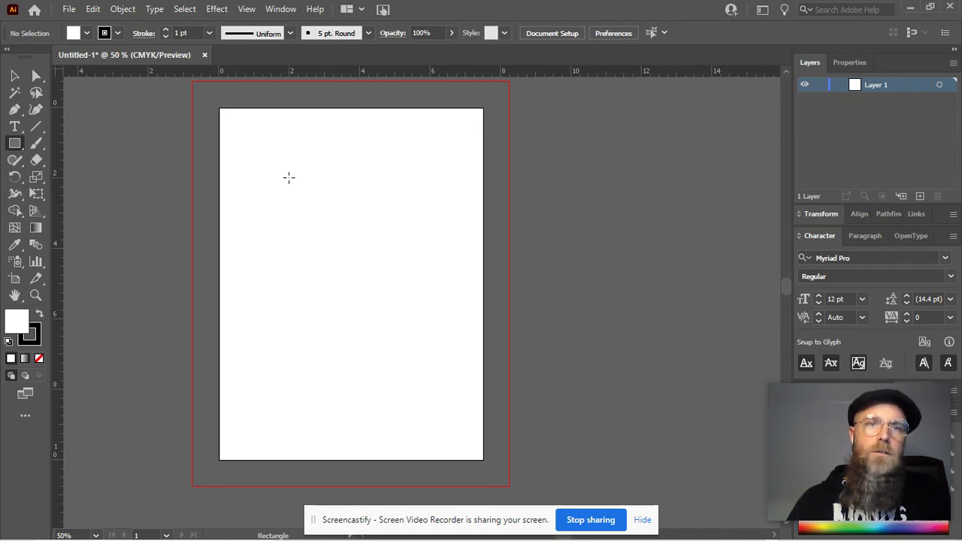
Step: Draw and delete a test rectangle, then drag a horizontal guide near the artboard top
{"action": "left_click_drag", "start_coordinate": [289, 177], "coordinate": [408, 253]}
{"action": "key", "text": "Delete"}
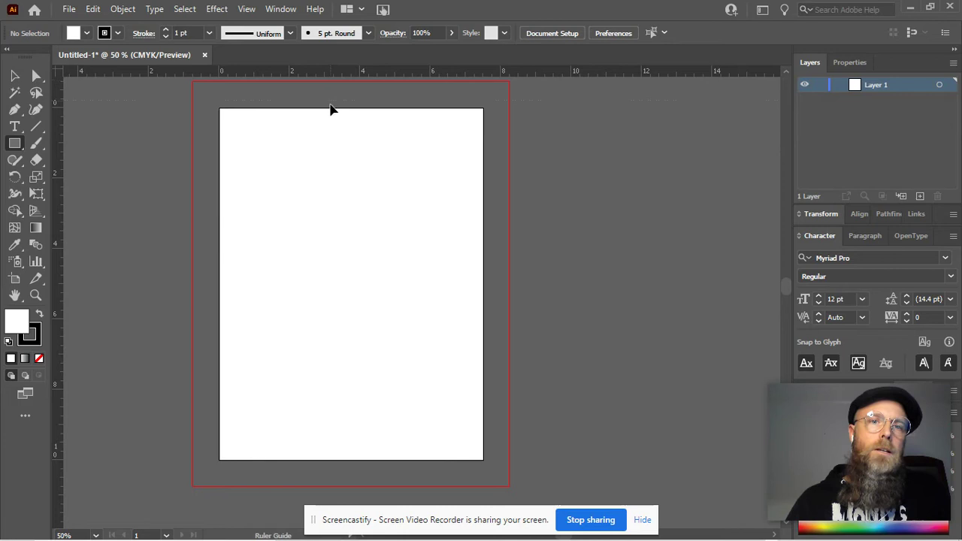
{"action": "left_click_drag", "start_coordinate": [332, 159], "coordinate": [331, 177]}
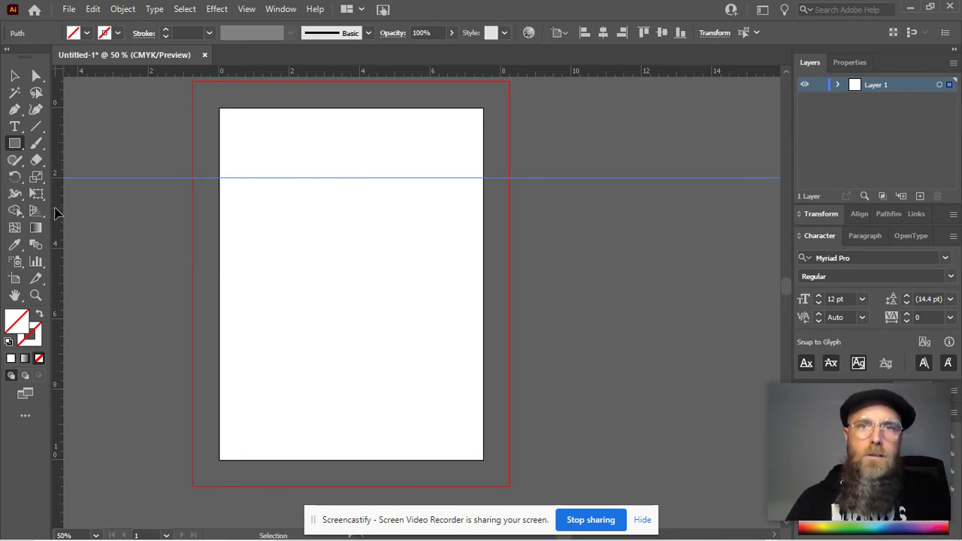
Step: Drag four vertical guides from the left ruler across the page, including centre, left and right
{"action": "left_click_drag", "start_coordinate": [57, 214], "coordinate": [341, 232]}
{"action": "left_click_drag", "start_coordinate": [58, 224], "coordinate": [359, 234]}
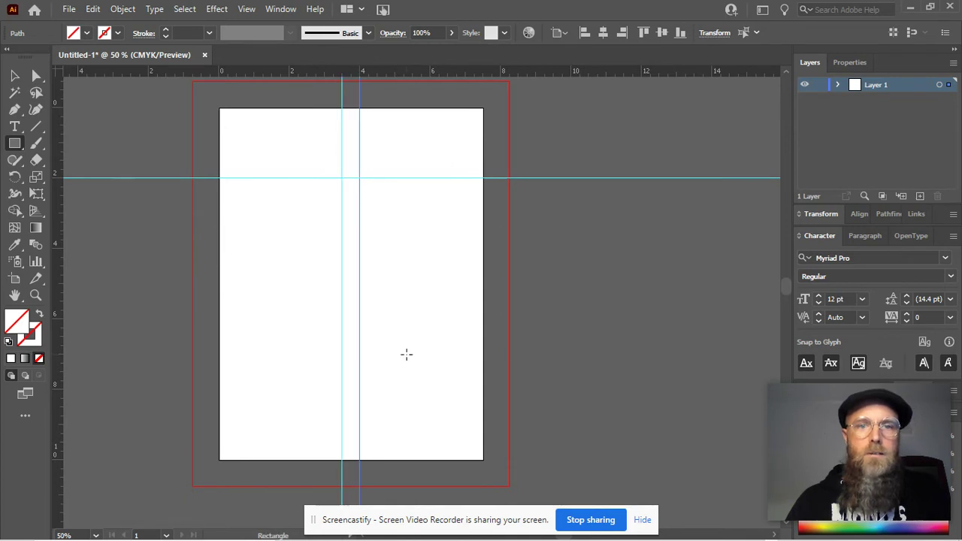
{"action": "mouse_move", "coordinate": [350, 287]}
{"action": "left_mouse_down"}
{"action": "mouse_move", "coordinate": [350, 185]}
{"action": "mouse_move", "coordinate": [358, 304]}
{"action": "left_mouse_up"}
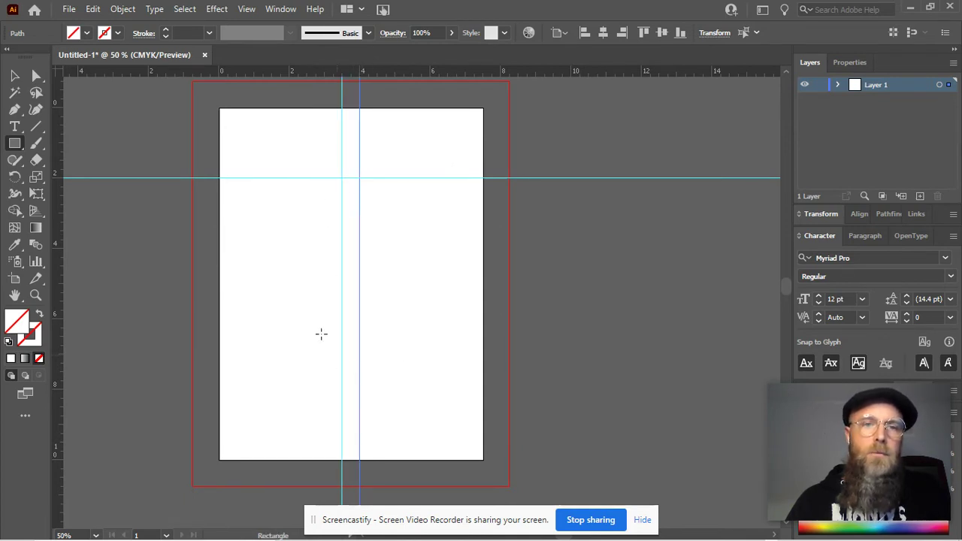
{"action": "left_click_drag", "start_coordinate": [58, 266], "coordinate": [237, 275]}
{"action": "left_click_drag", "start_coordinate": [58, 272], "coordinate": [463, 268]}
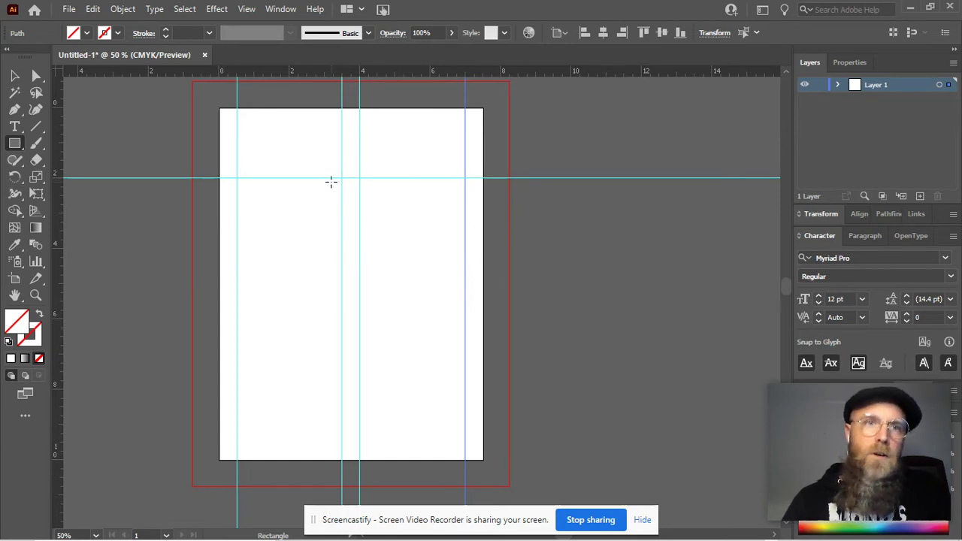
Step: Turn on View > Show Grid and zoom in and out on the artboard
{"action": "left_click", "coordinate": [247, 10]}
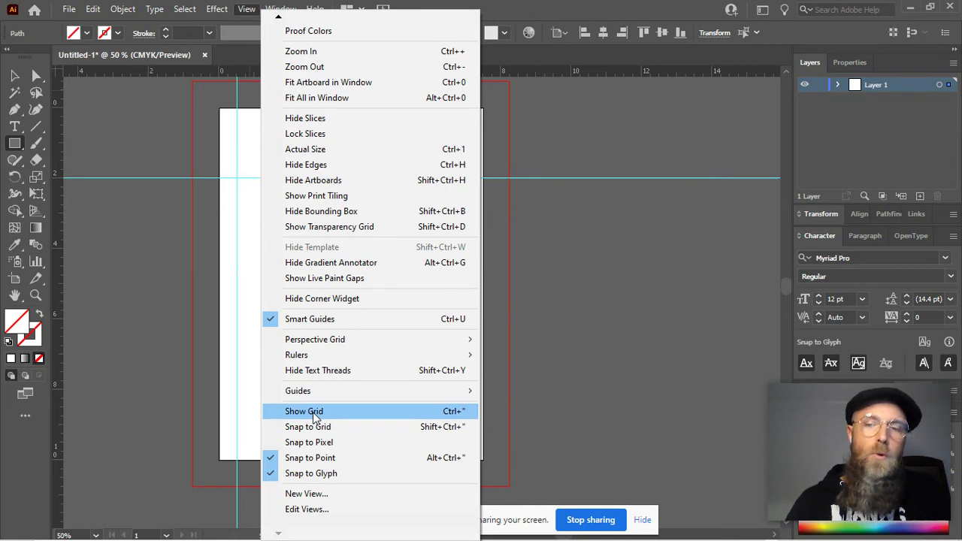
{"action": "left_click", "coordinate": [315, 414]}
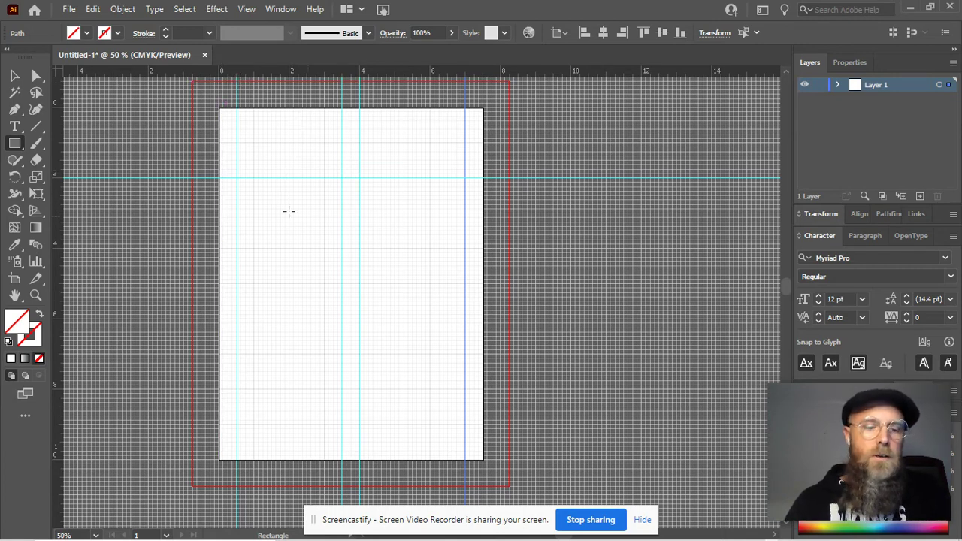
{"action": "scroll", "coordinate": [288, 211], "scroll_direction": "up", "scroll_amount": 3}
{"action": "scroll", "coordinate": [287, 210], "scroll_direction": "down", "scroll_amount": 1}
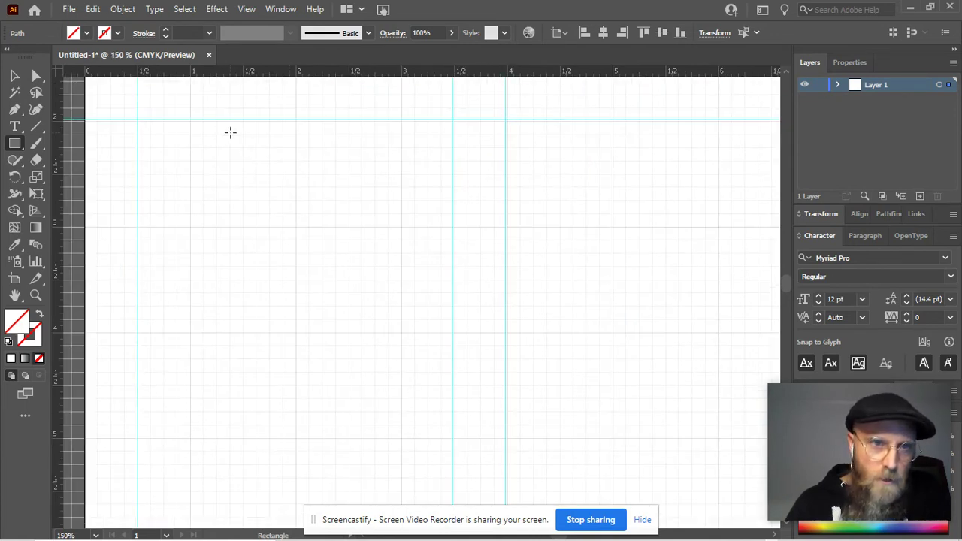
Step: Draw a large rectangle on the grid and zoom in closely on its corner
{"action": "left_click_drag", "start_coordinate": [230, 133], "coordinate": [403, 332]}
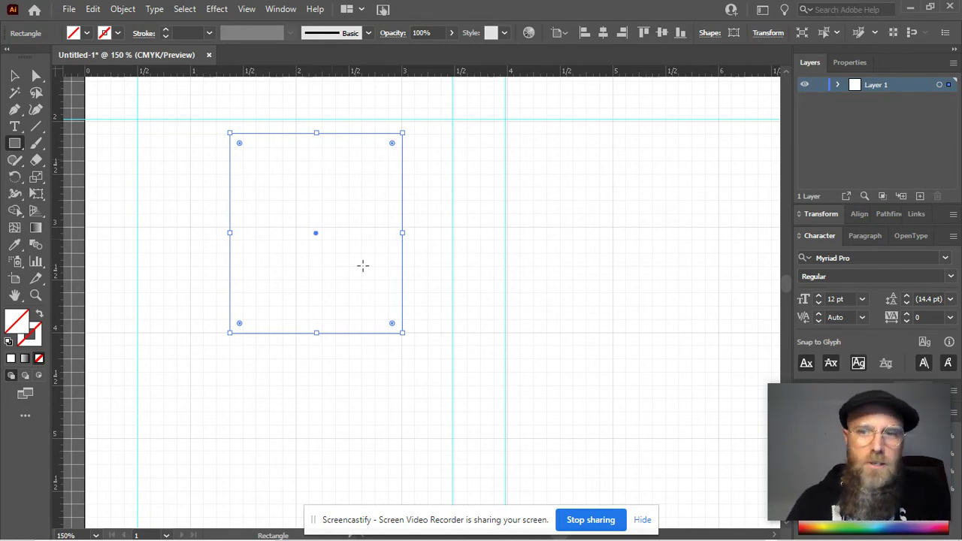
{"action": "scroll", "coordinate": [288, 232], "scroll_direction": "down", "scroll_amount": 2}
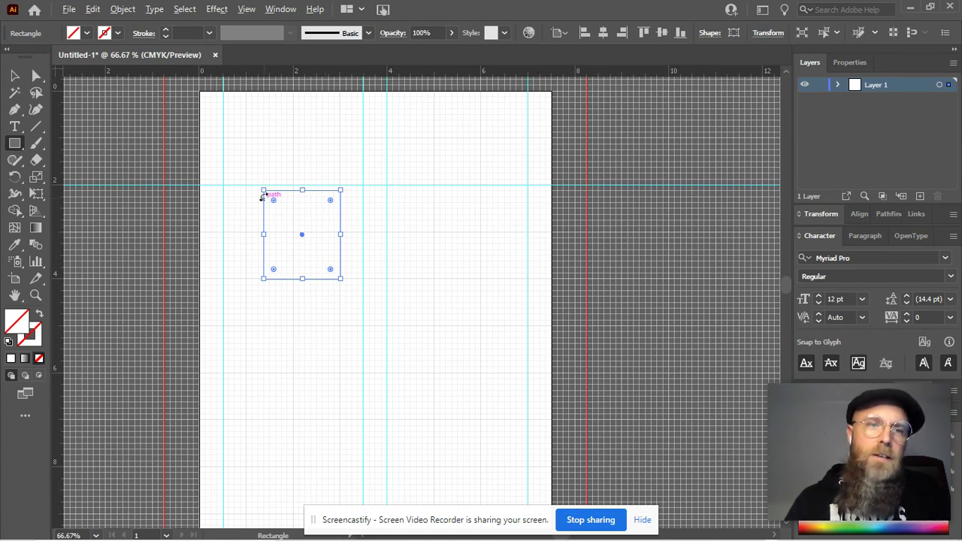
{"action": "scroll", "coordinate": [263, 196], "scroll_direction": "up", "scroll_amount": 6}
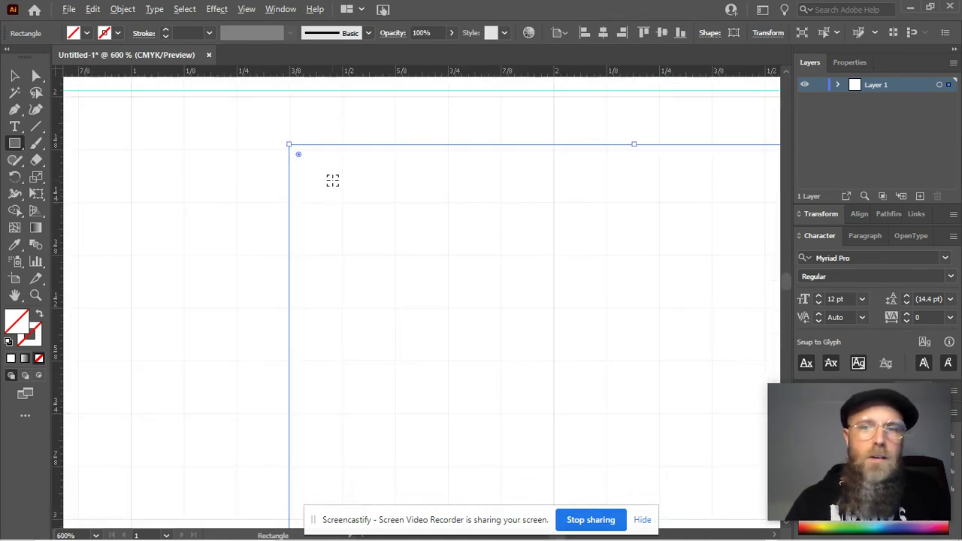
{"action": "scroll", "coordinate": [337, 182], "scroll_direction": "up", "scroll_amount": 1}
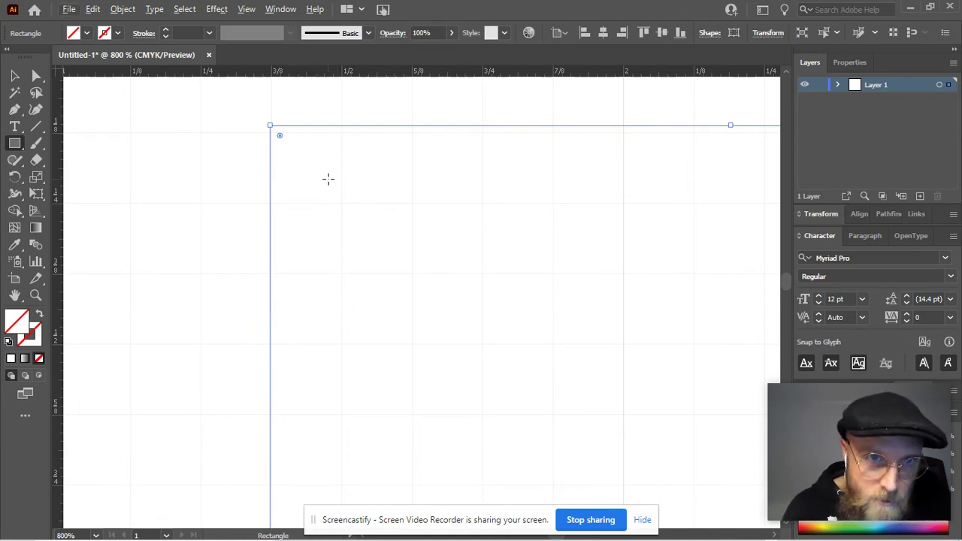
{"action": "scroll", "coordinate": [324, 148], "scroll_direction": "up", "scroll_amount": 2}
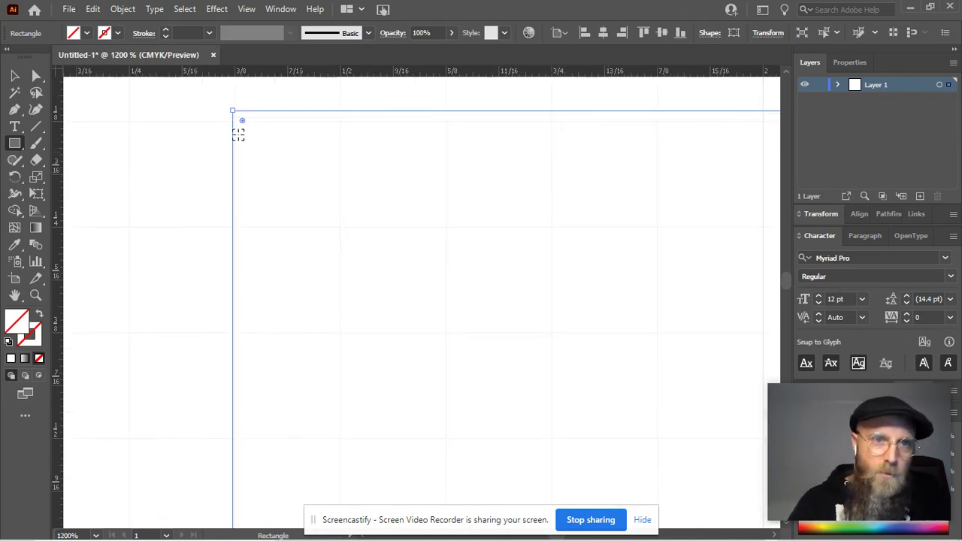
{"action": "scroll", "coordinate": [257, 162], "scroll_direction": "up", "scroll_amount": 2}
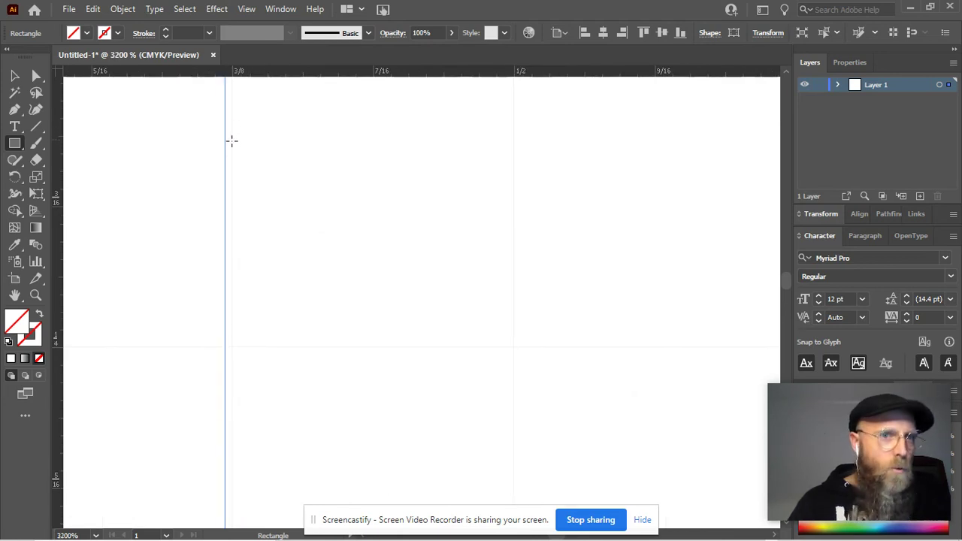
{"action": "scroll", "coordinate": [232, 140], "scroll_direction": "up", "scroll_amount": 3}
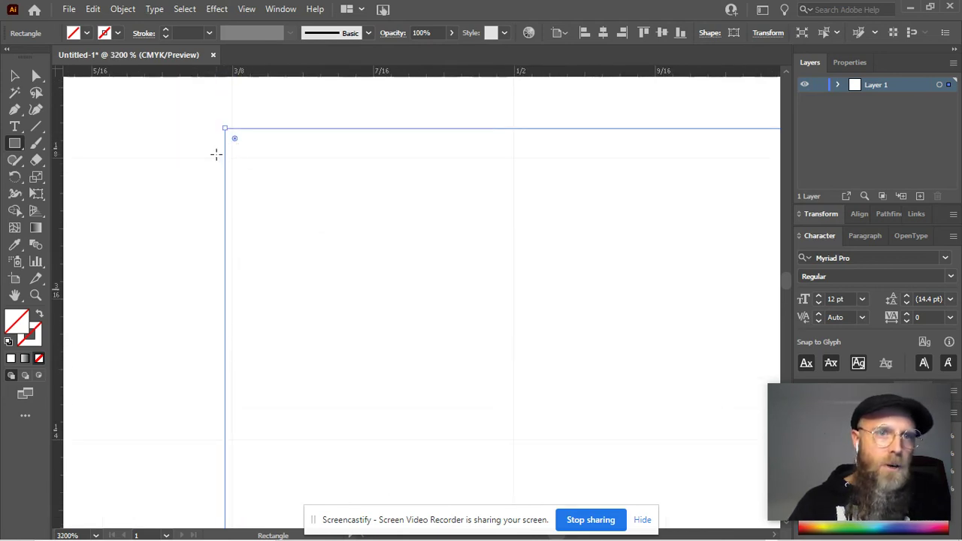
Step: Drag the rectangle's top-left corner onto a grid line, then zoom back out to 800%
{"action": "left_click_drag", "start_coordinate": [225, 128], "coordinate": [230, 160]}
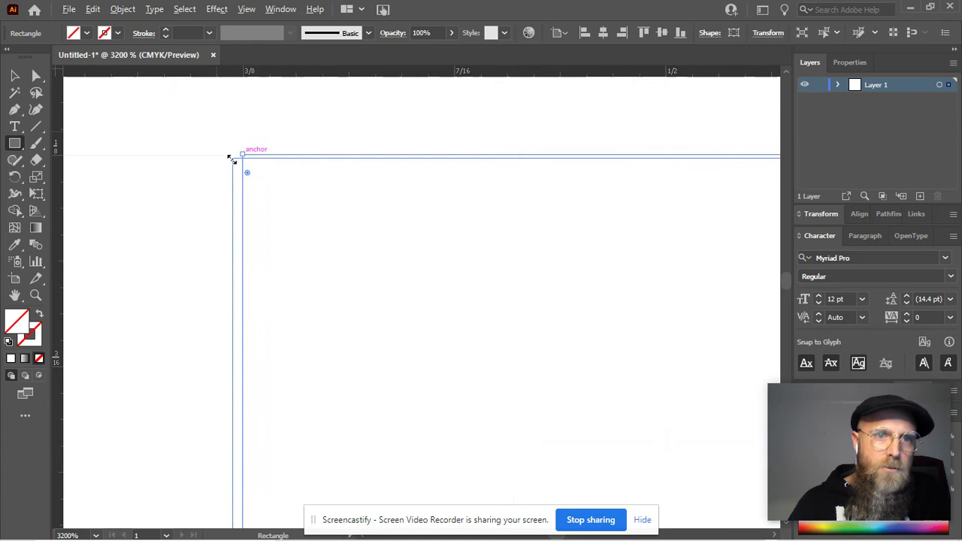
{"action": "scroll", "coordinate": [231, 159], "scroll_direction": "up", "scroll_amount": 5}
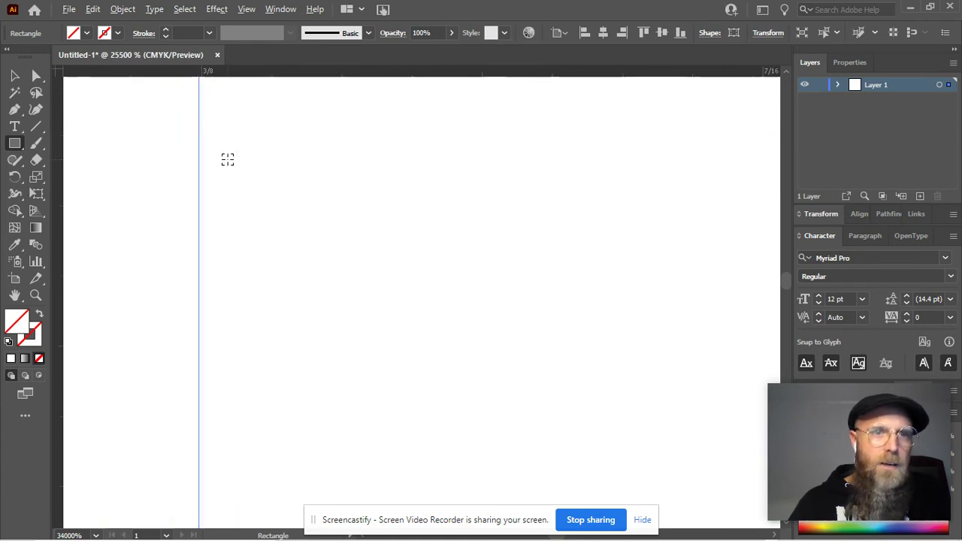
{"action": "scroll", "coordinate": [228, 158], "scroll_direction": "down", "scroll_amount": 3}
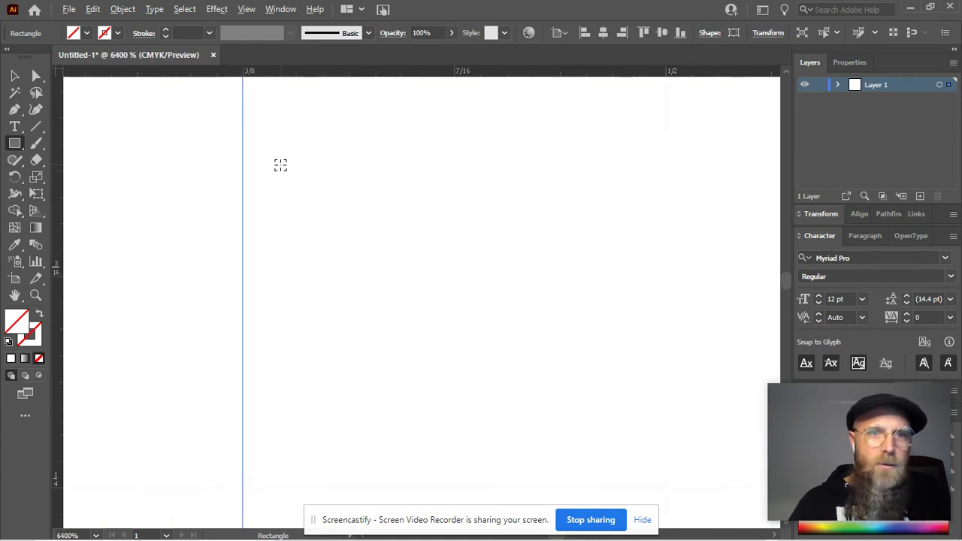
{"action": "scroll", "coordinate": [280, 164], "scroll_direction": "down", "scroll_amount": 3}
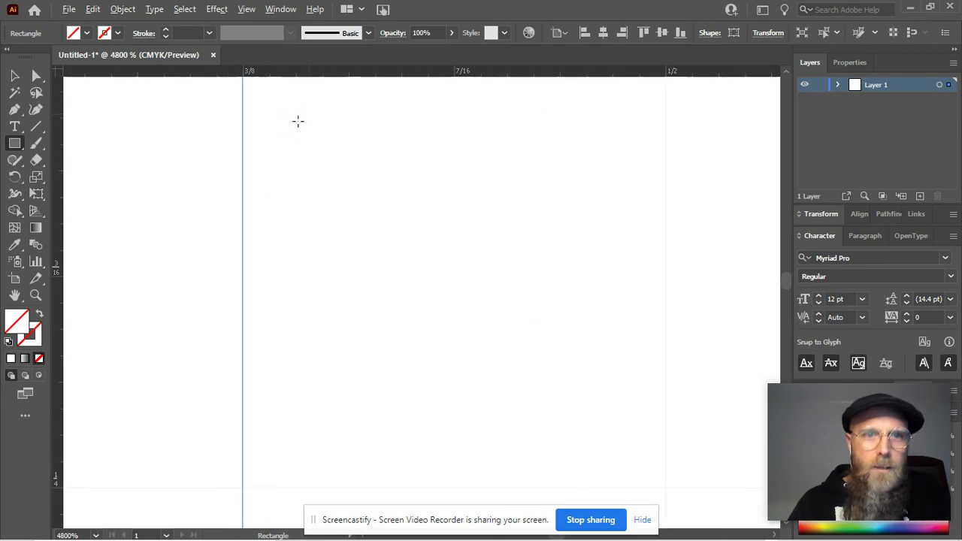
{"action": "scroll", "coordinate": [286, 143], "scroll_direction": "up", "scroll_amount": 3}
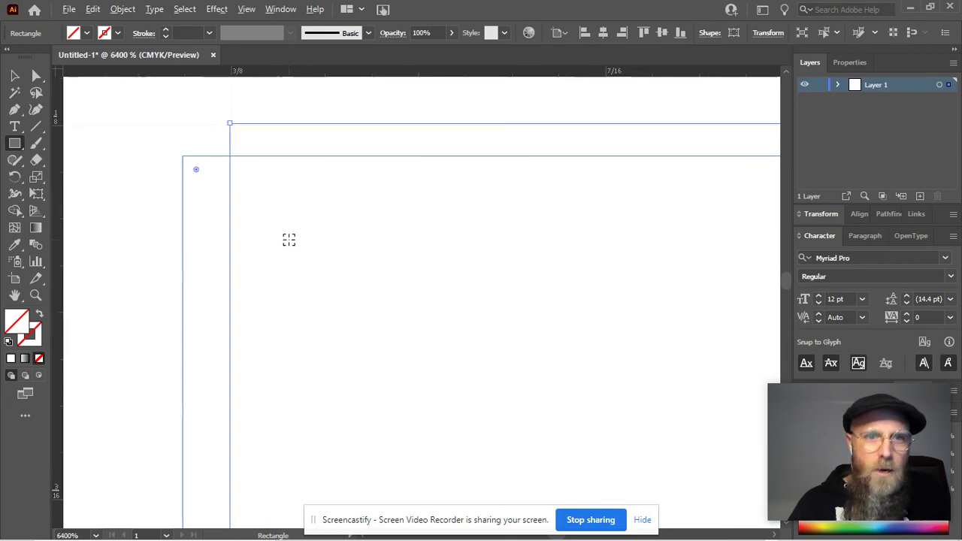
{"action": "scroll", "coordinate": [198, 170], "scroll_direction": "up", "scroll_amount": 1}
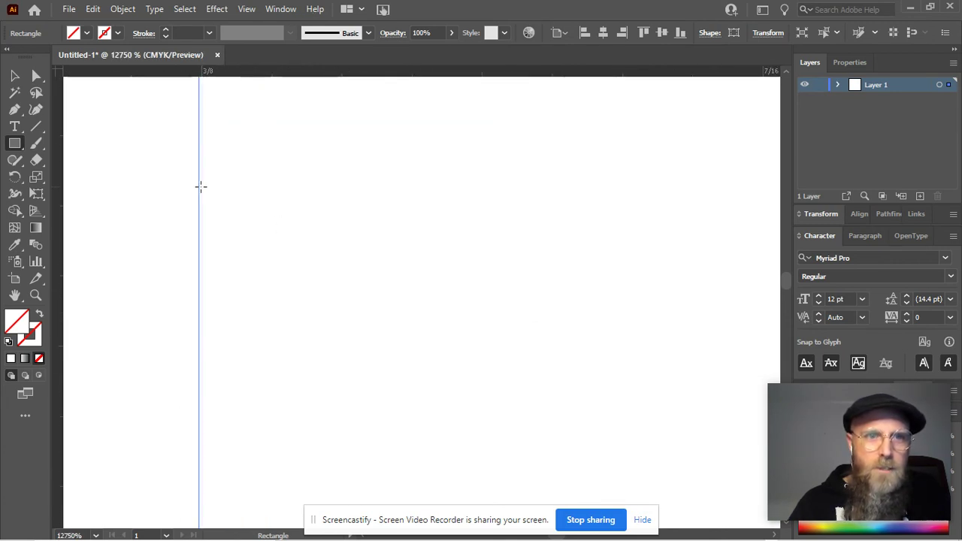
{"action": "scroll", "coordinate": [291, 191], "scroll_direction": "down", "scroll_amount": 4}
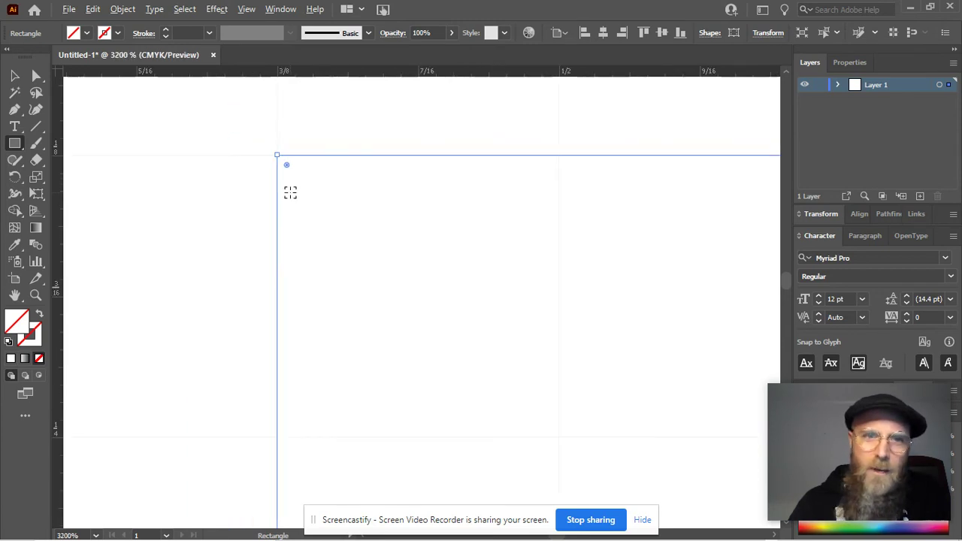
{"action": "scroll", "coordinate": [291, 189], "scroll_direction": "down", "scroll_amount": 3}
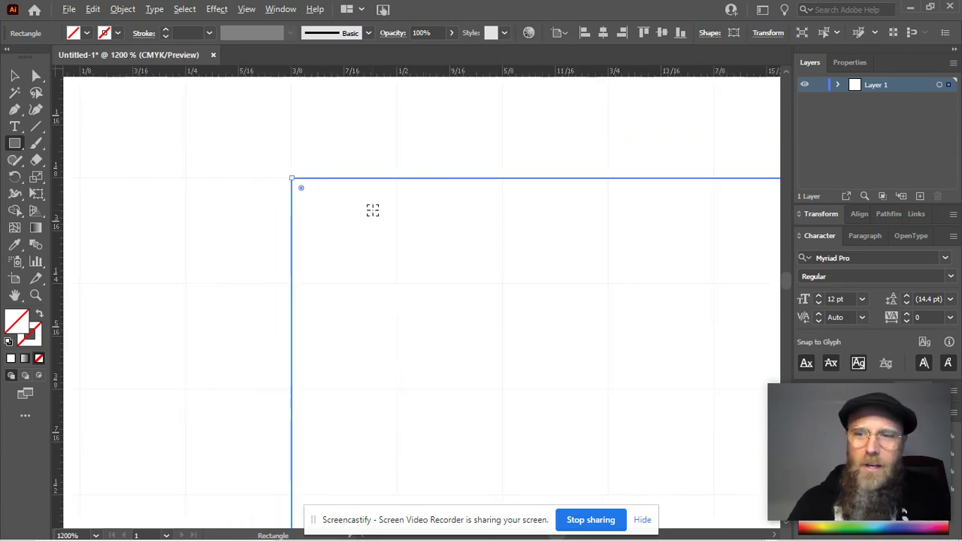
{"action": "scroll", "coordinate": [373, 210], "scroll_direction": "down", "scroll_amount": 1}
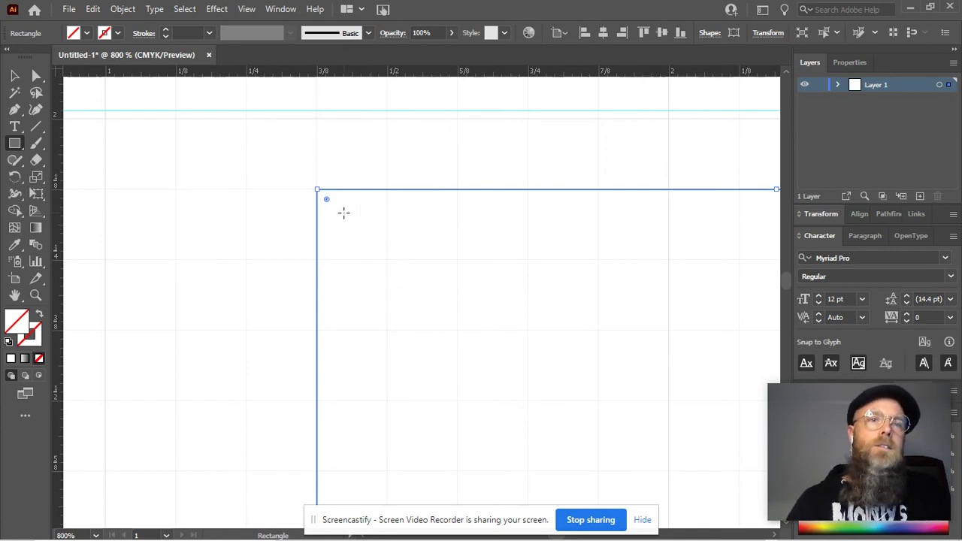
Step: Enable View > Snap to Grid
{"action": "left_click", "coordinate": [246, 10]}
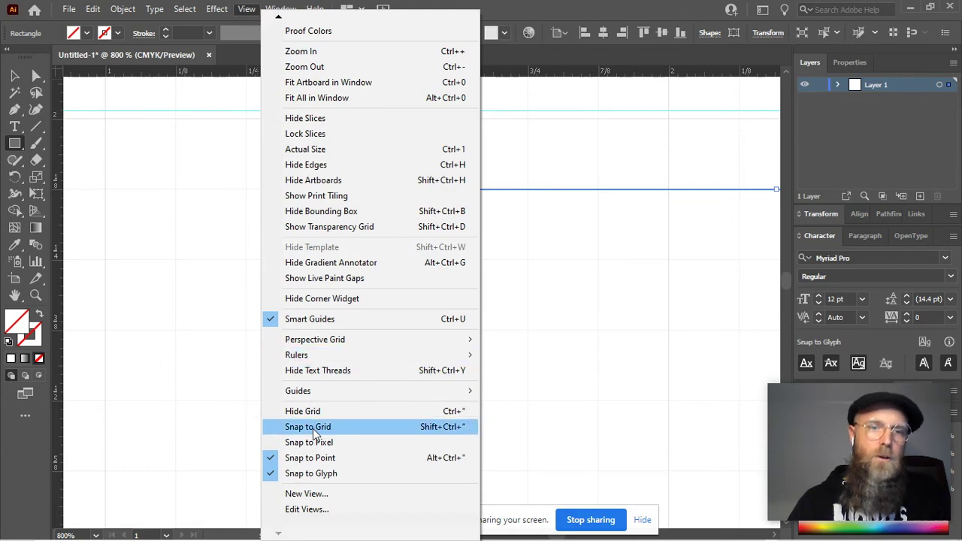
{"action": "left_click", "coordinate": [248, 10]}
{"action": "left_click", "coordinate": [248, 11]}
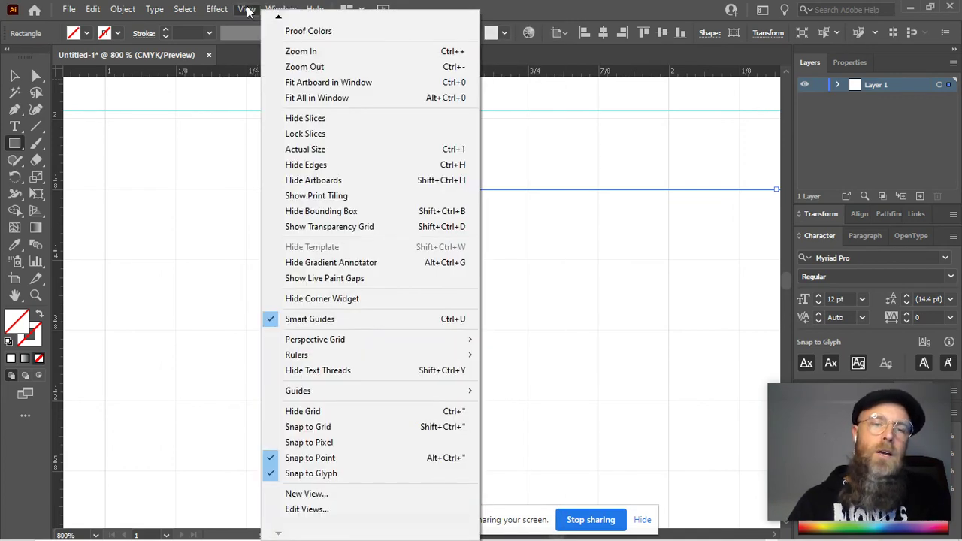
{"action": "left_click", "coordinate": [307, 427]}
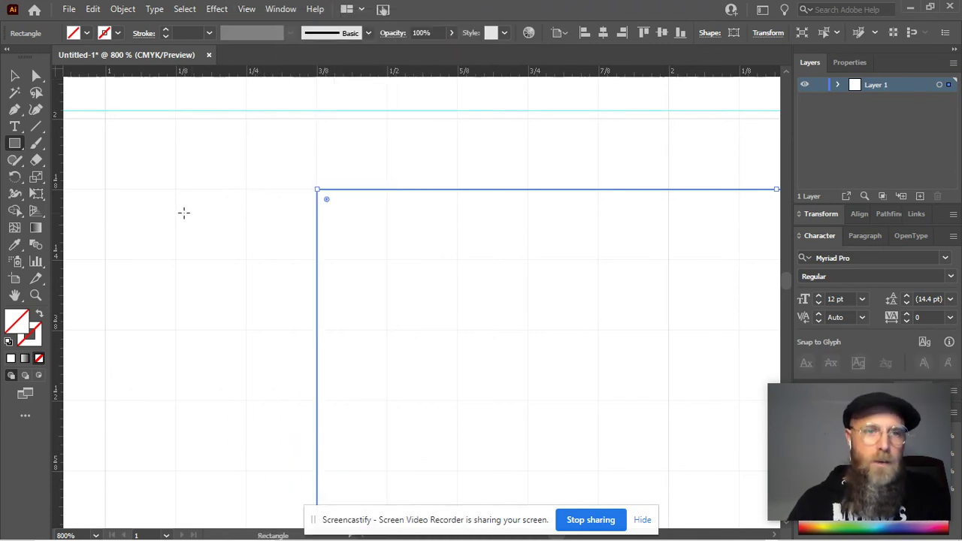
Step: Draw a small square snapped exactly to the grid lines
{"action": "left_click_drag", "start_coordinate": [183, 200], "coordinate": [230, 233]}
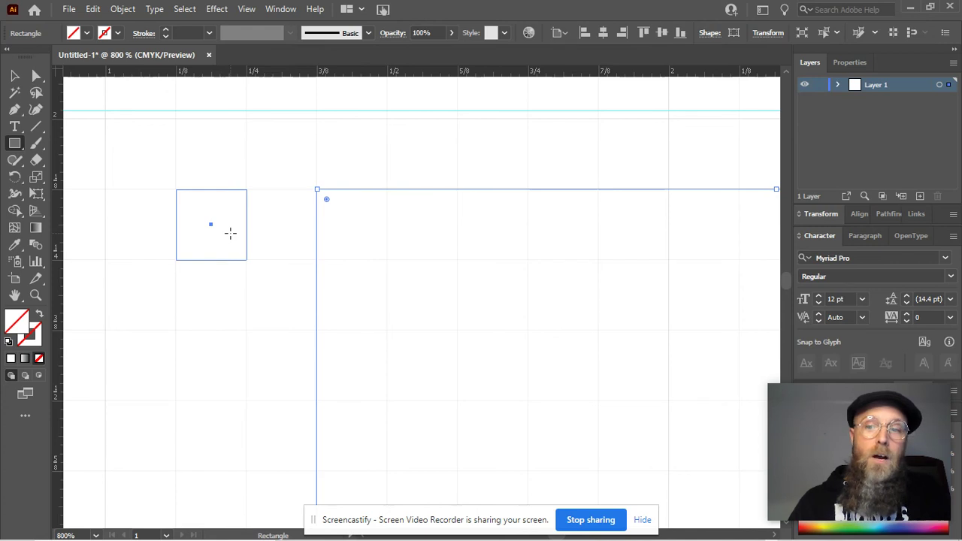
{"action": "left_click_drag", "start_coordinate": [230, 233], "coordinate": [230, 233]}
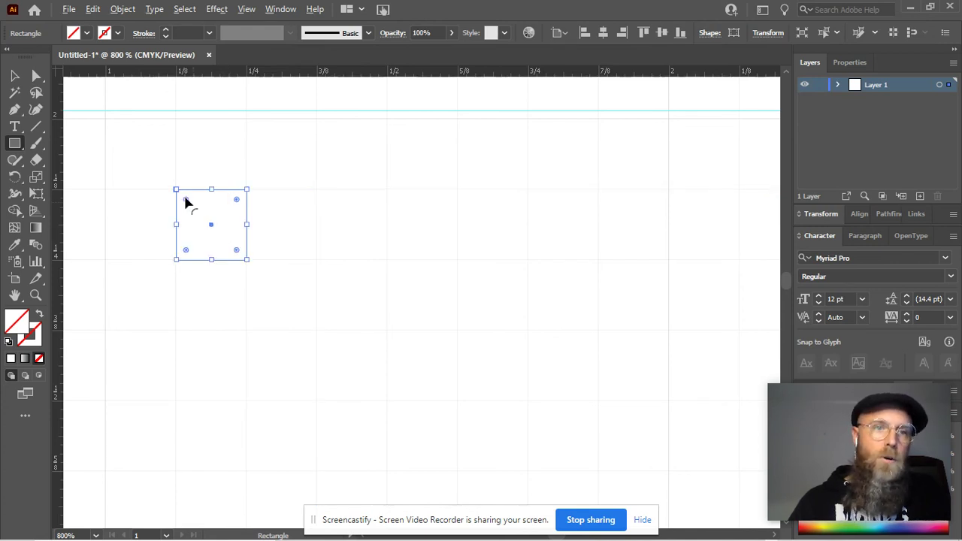
{"action": "scroll", "coordinate": [187, 200], "scroll_direction": "up", "scroll_amount": 6}
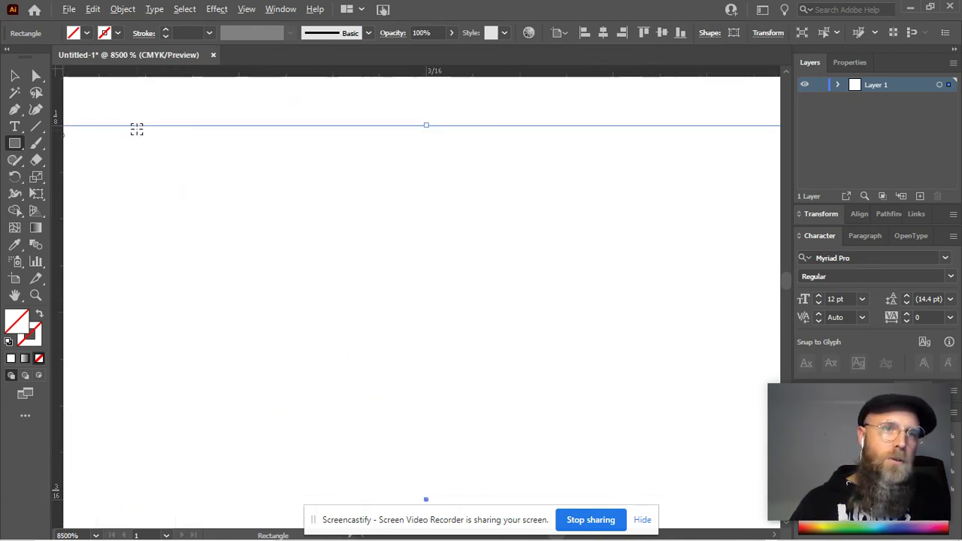
{"action": "scroll", "coordinate": [139, 131], "scroll_direction": "up", "scroll_amount": 2}
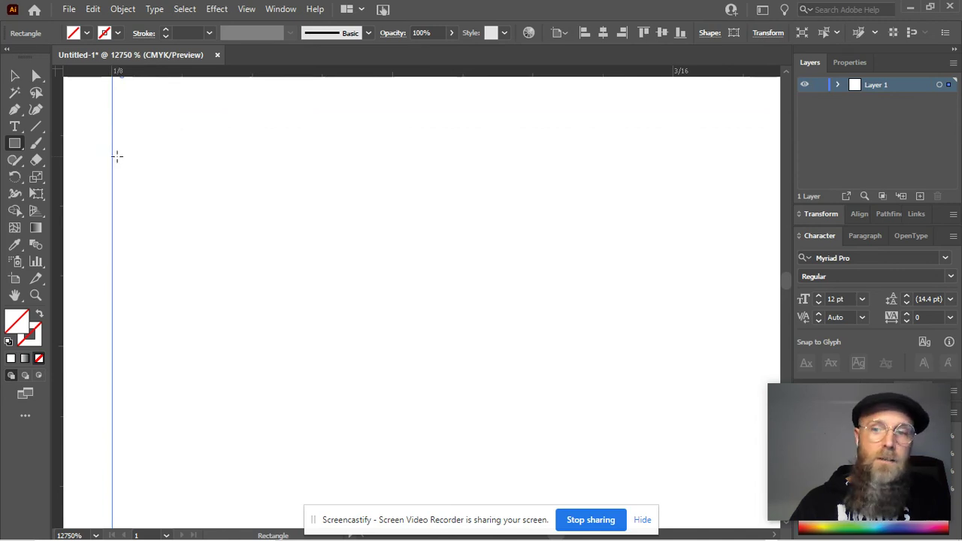
{"action": "scroll", "coordinate": [117, 157], "scroll_direction": "down", "scroll_amount": 8}
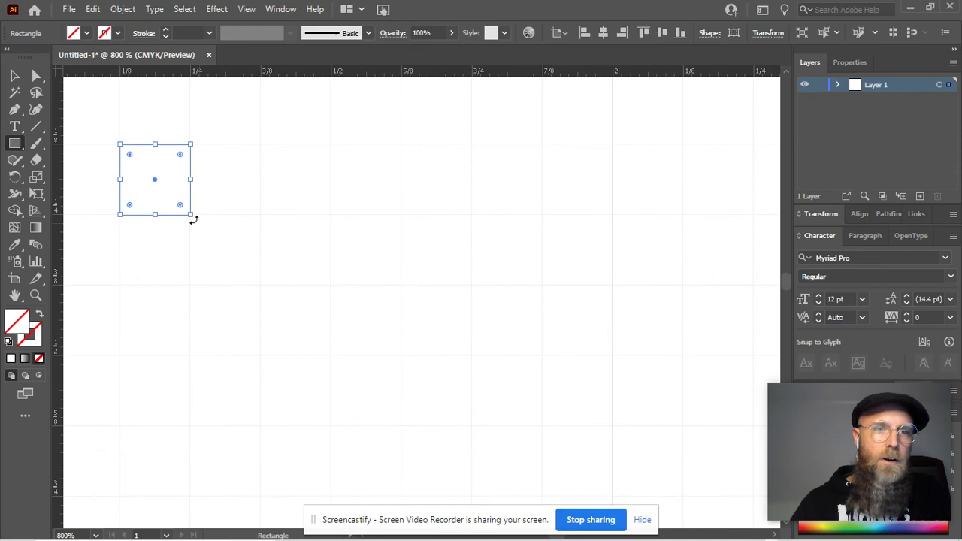
{"action": "scroll", "coordinate": [193, 219], "scroll_direction": "up", "scroll_amount": 3}
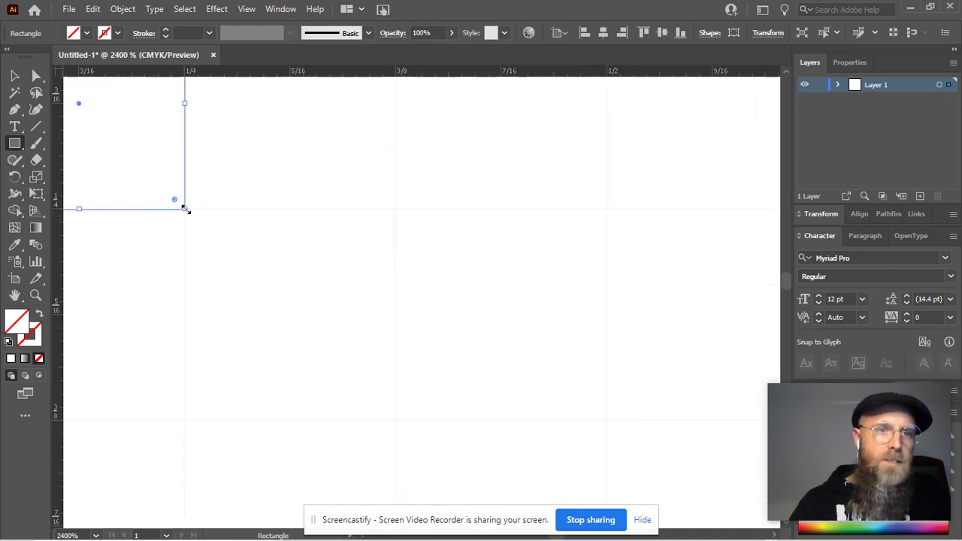
Step: Drag out a larger grid-snapped rectangle from the square's corner, then zoom out to 100%
{"action": "left_click_drag", "start_coordinate": [186, 210], "coordinate": [590, 489]}
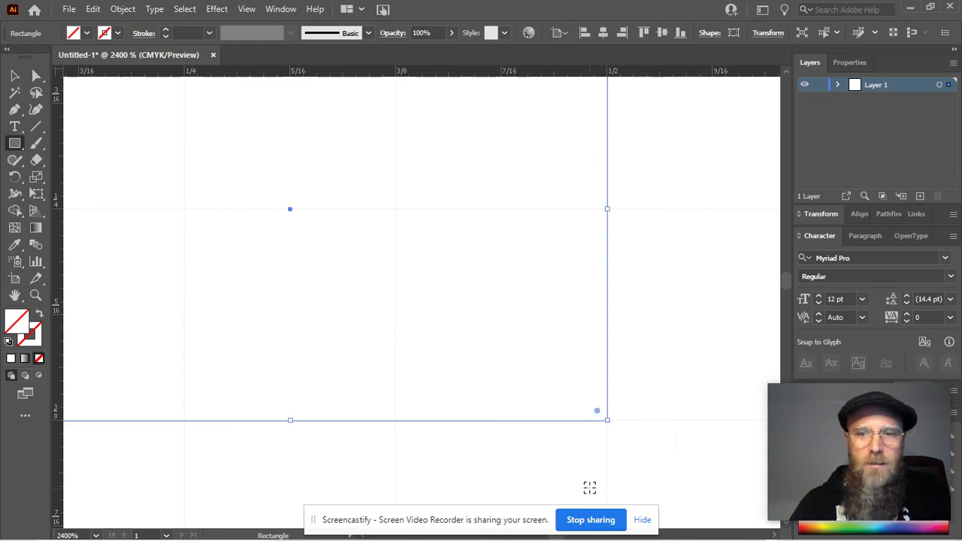
{"action": "scroll", "coordinate": [590, 488], "scroll_direction": "down", "scroll_amount": 4}
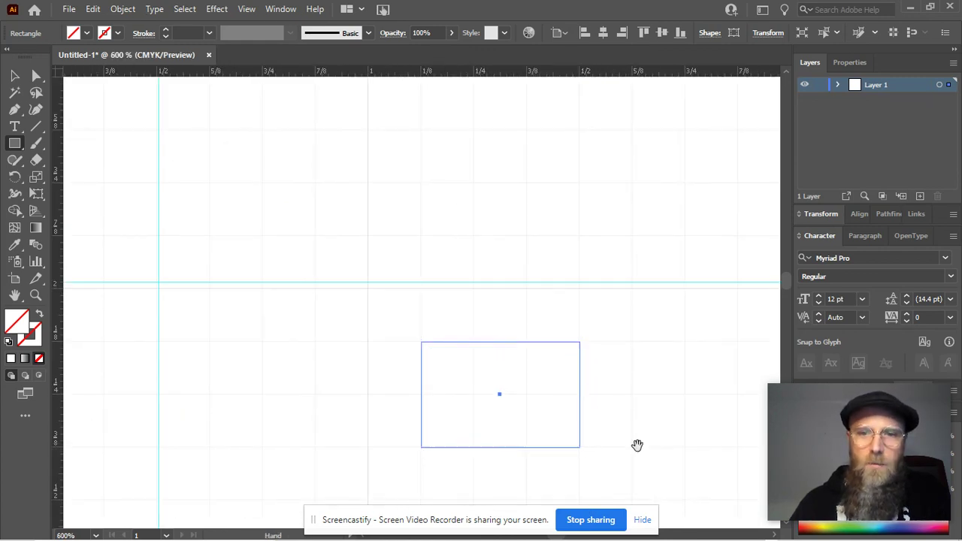
{"action": "left_click_drag", "start_coordinate": [637, 446], "coordinate": [490, 387]}
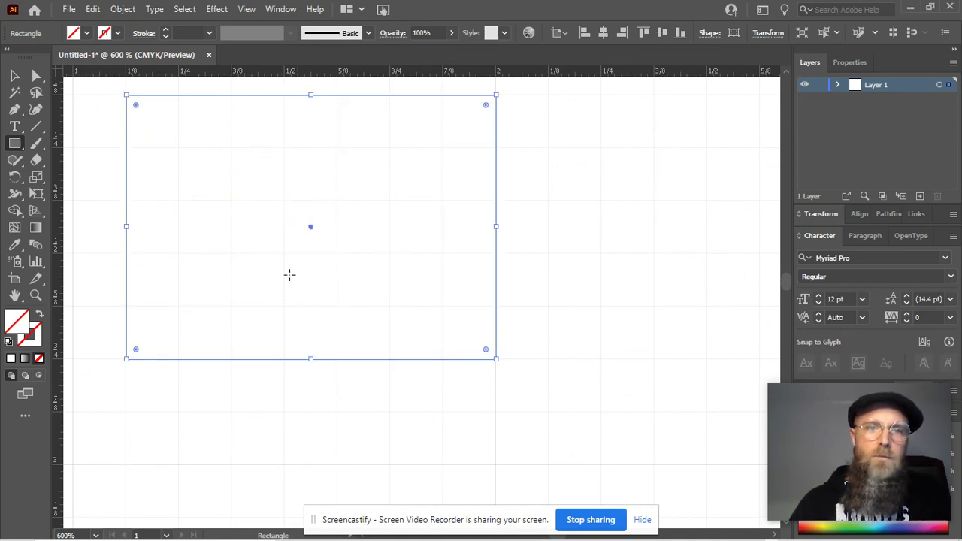
{"action": "scroll", "coordinate": [278, 255], "scroll_direction": "down", "scroll_amount": 3}
{"action": "scroll", "coordinate": [273, 245], "scroll_direction": "down", "scroll_amount": 1}
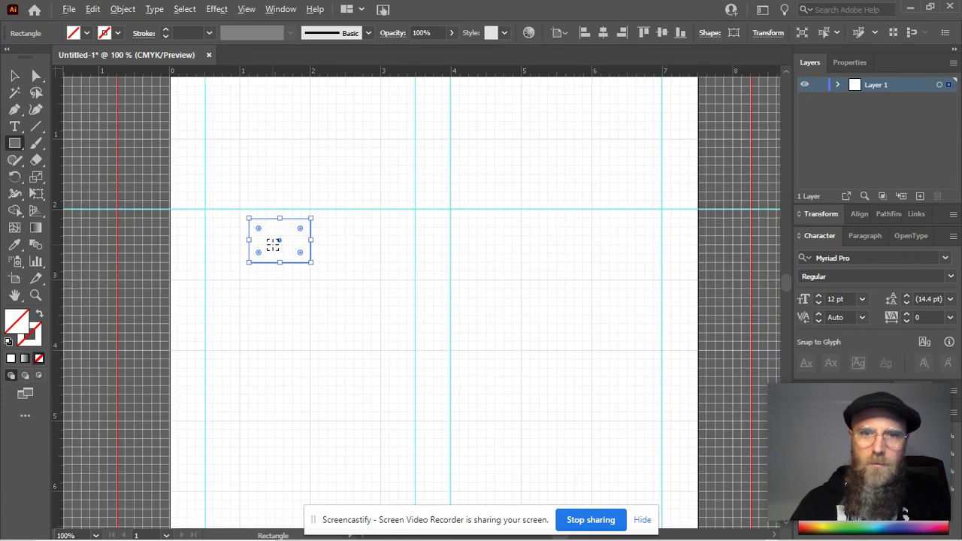